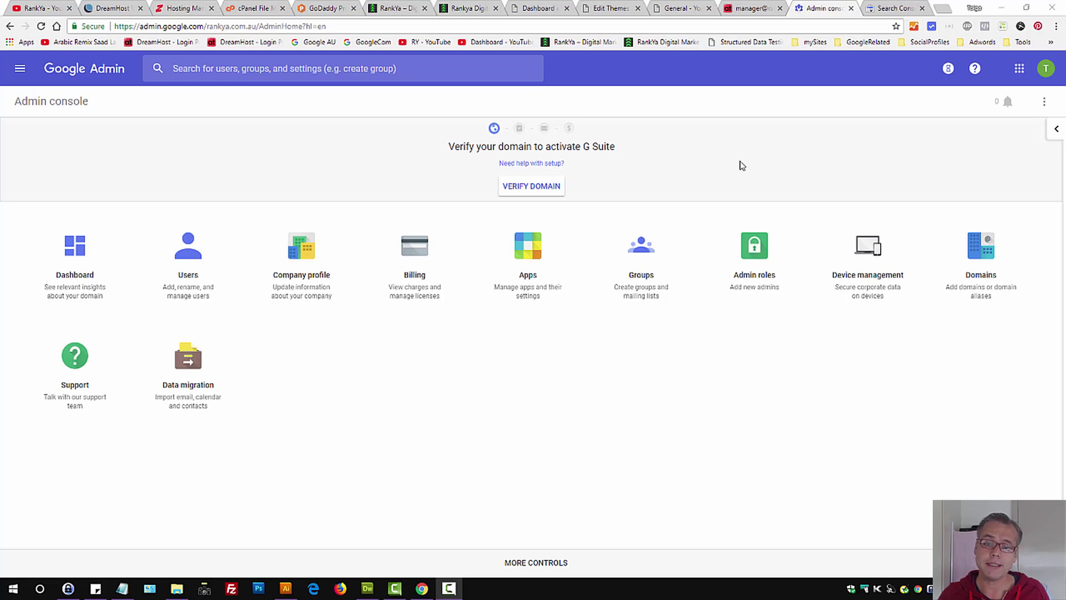
- Start domain verification and switch the method to 'Add a meta tag to your homepage'
click(537, 192)
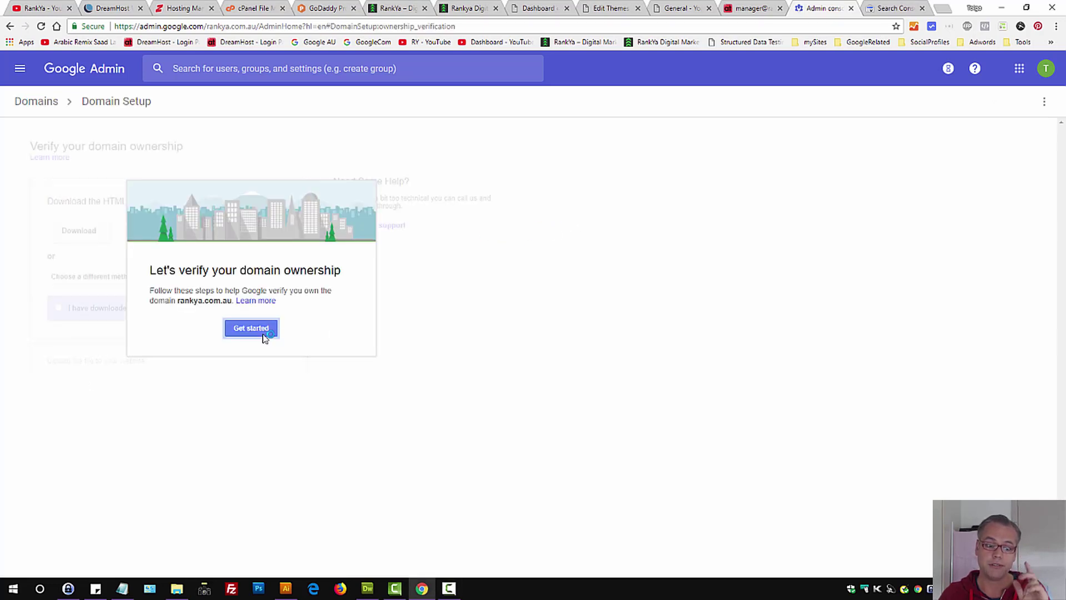
click(264, 335)
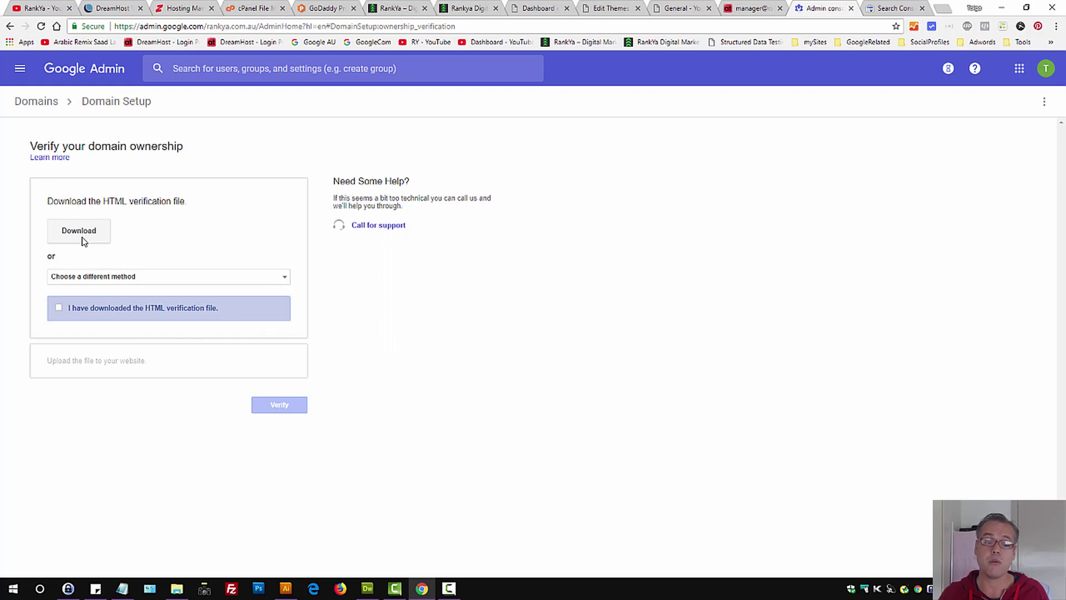
click(126, 280)
click(120, 294)
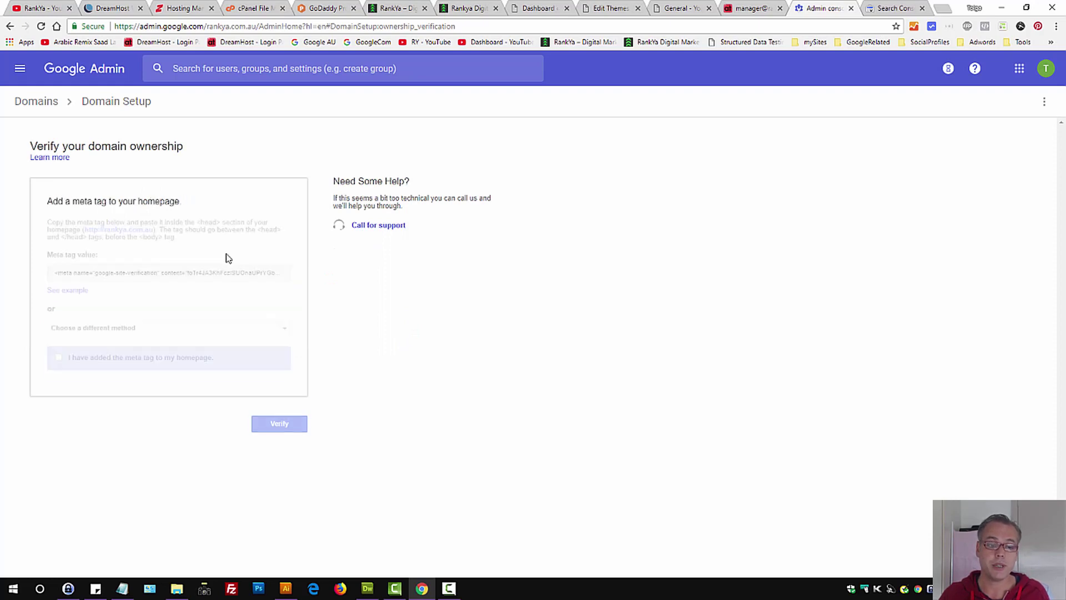
- Select and copy the google-site-verification meta tag
click(158, 276)
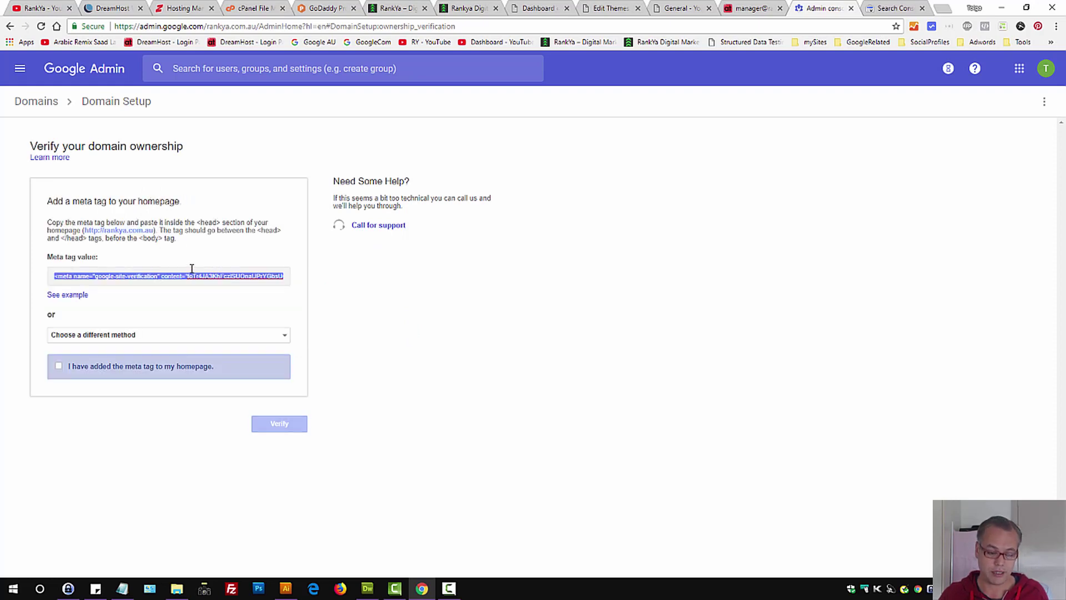
right_click(166, 275)
click(191, 298)
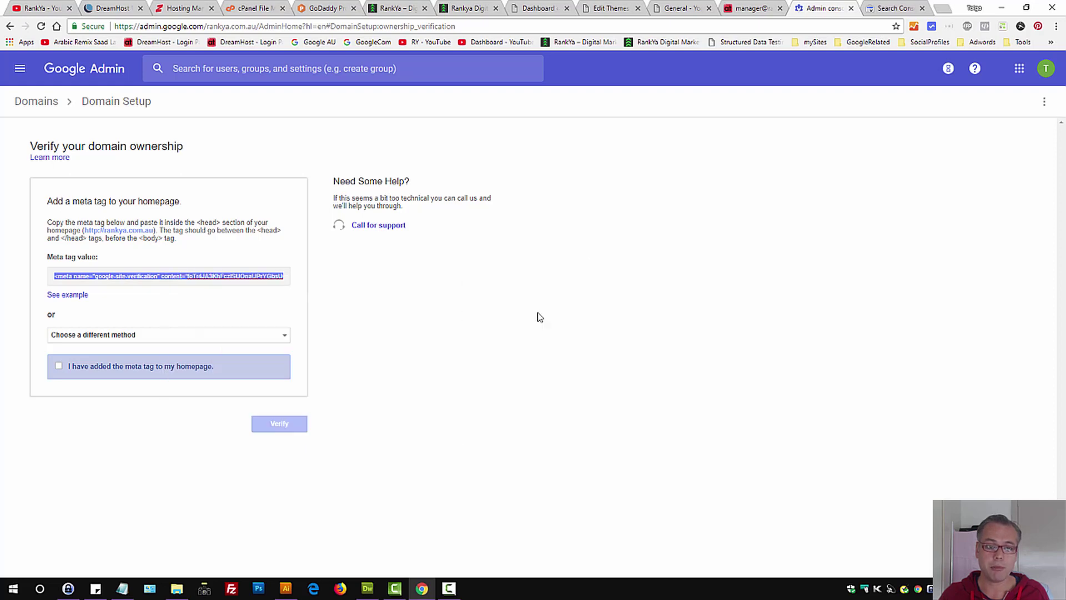
- Switch to WordPress and show the Jupiter theme's header.php in the theme editor
click(547, 9)
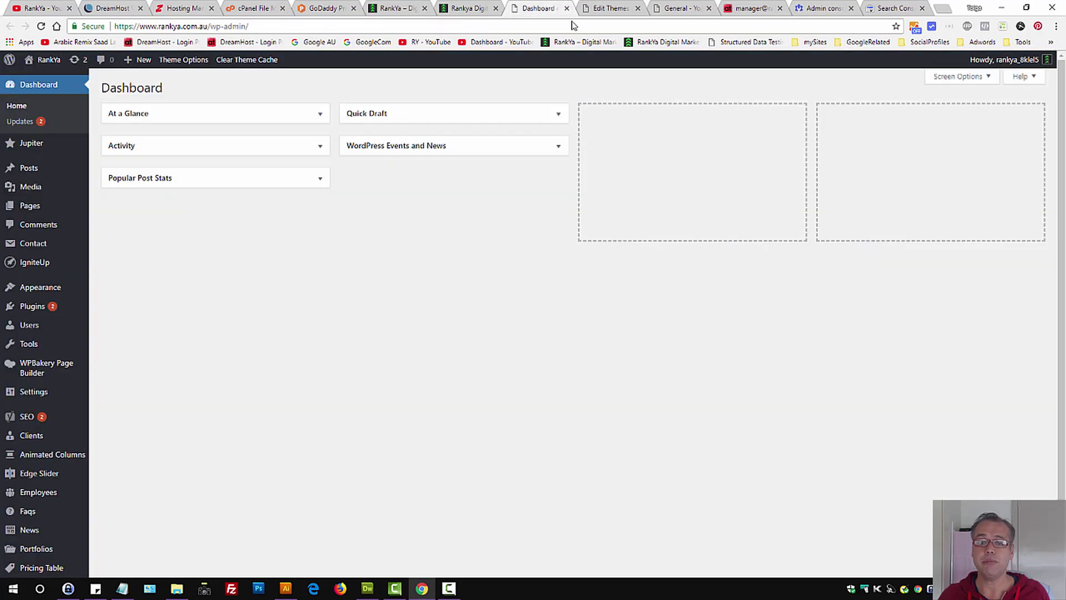
mouse_move(41, 288)
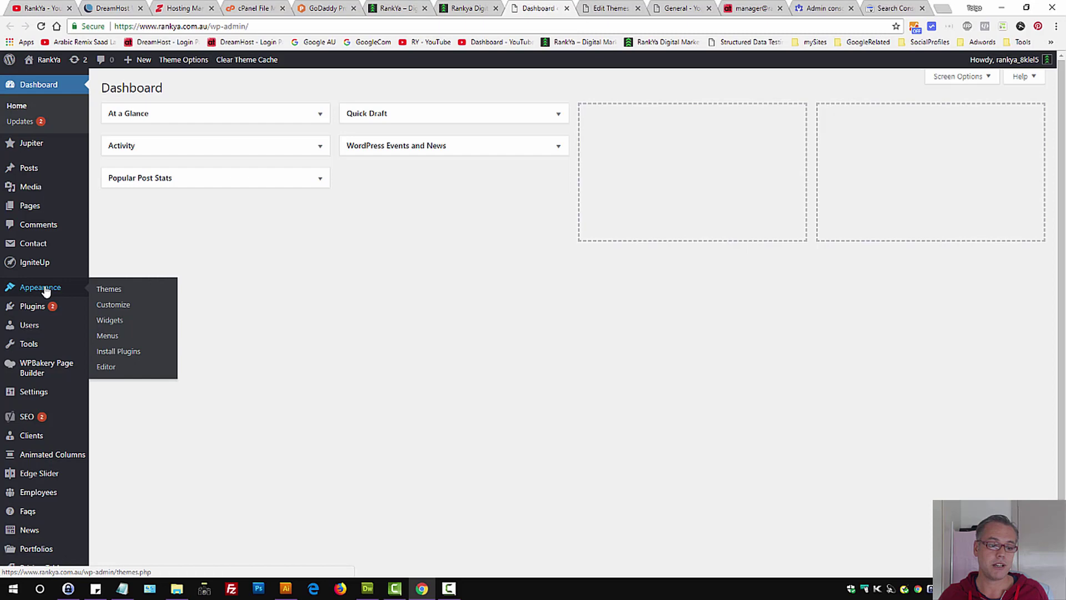
click(611, 9)
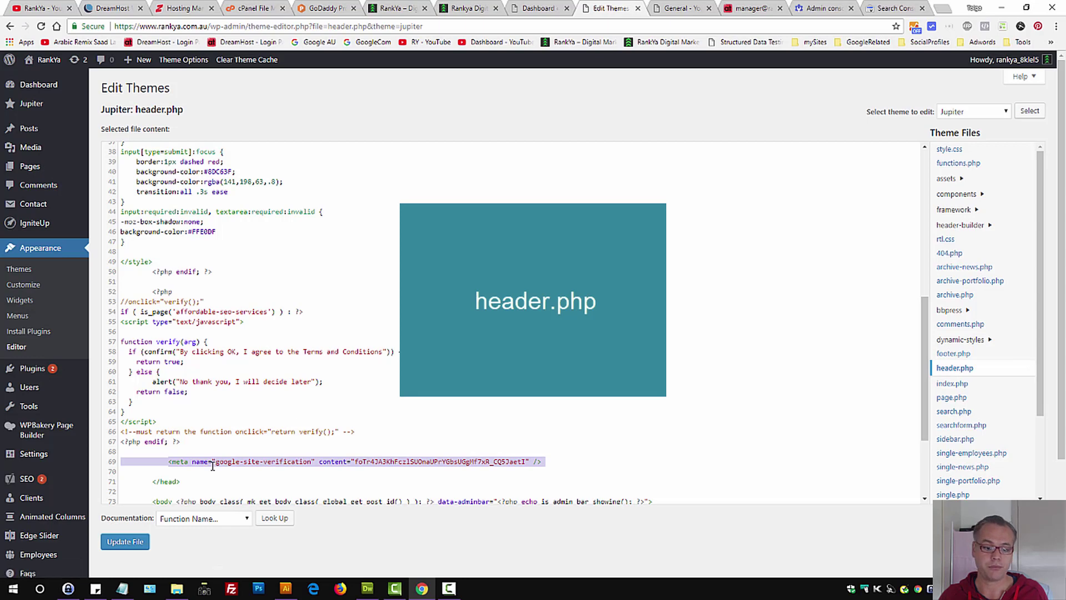
- Highlight the </head> tag on line 71 and the meta tag on line 69
shift+click(169, 464)
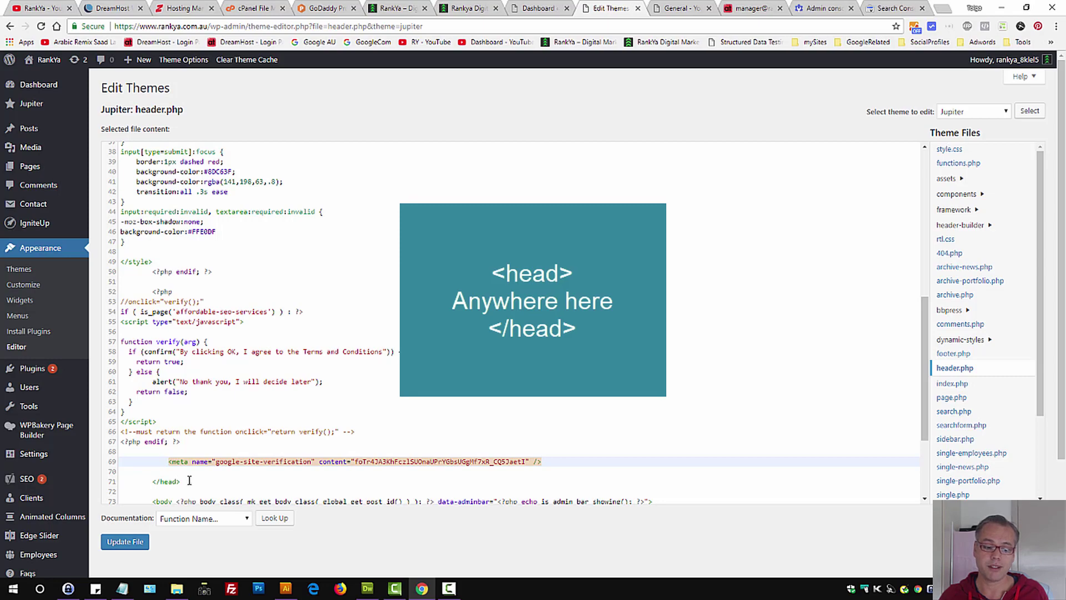
drag(189, 481, 153, 480)
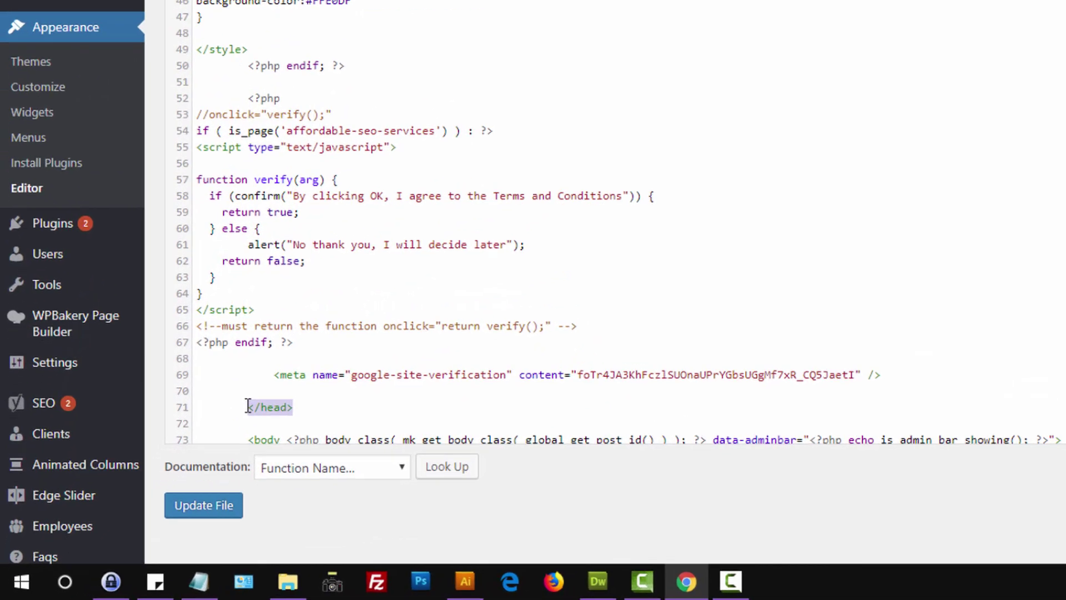
drag(265, 375, 642, 375)
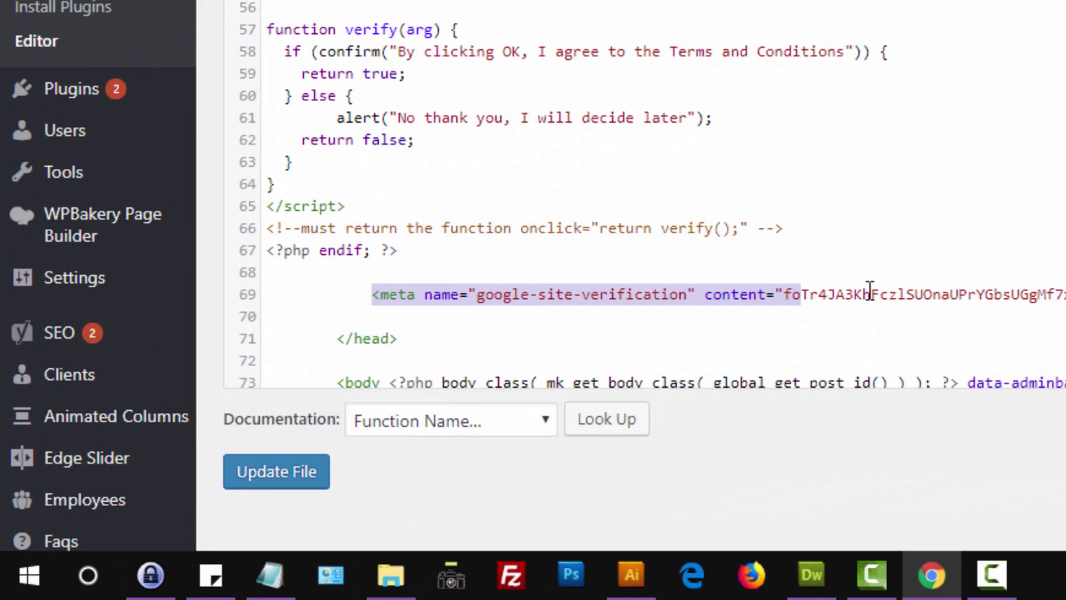
drag(869, 294, 1065, 297)
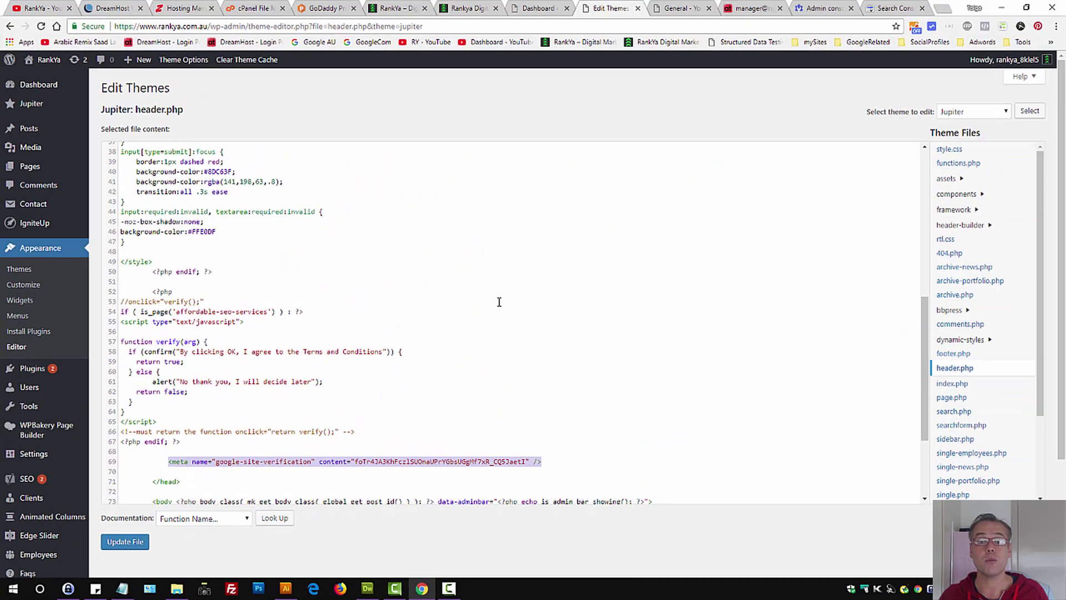
- Toggle the domain-host login confirmation on and off, then choose 'Upload HTML file' instead
click(821, 16)
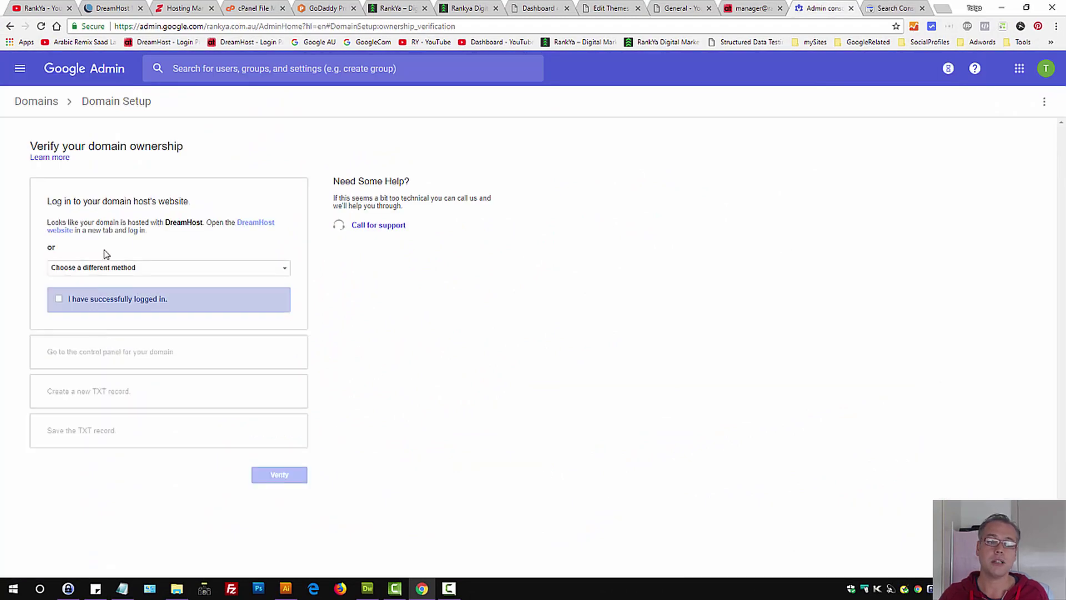
click(153, 298)
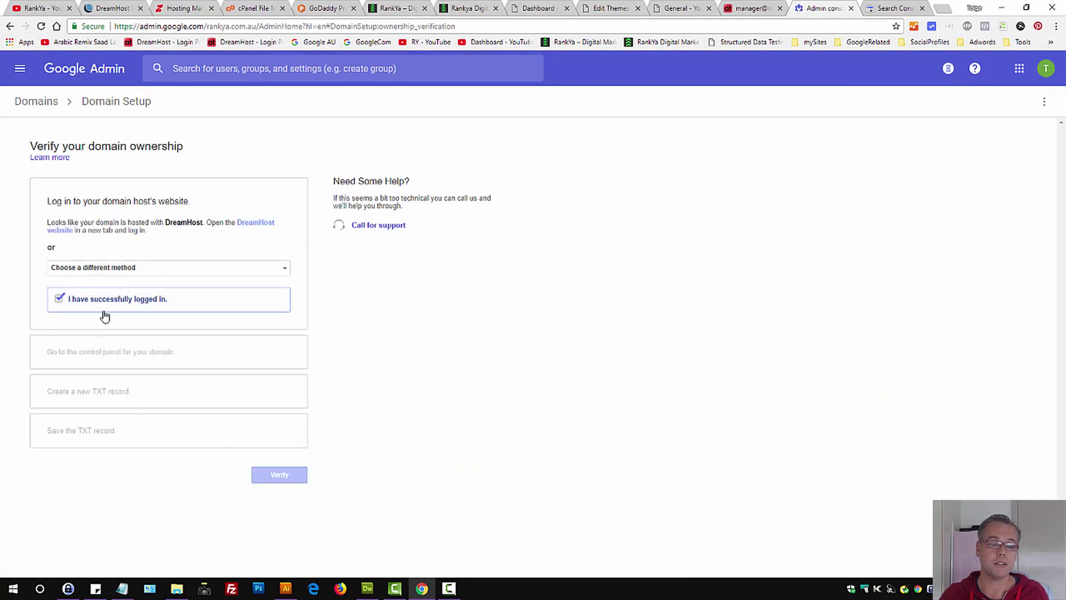
click(66, 299)
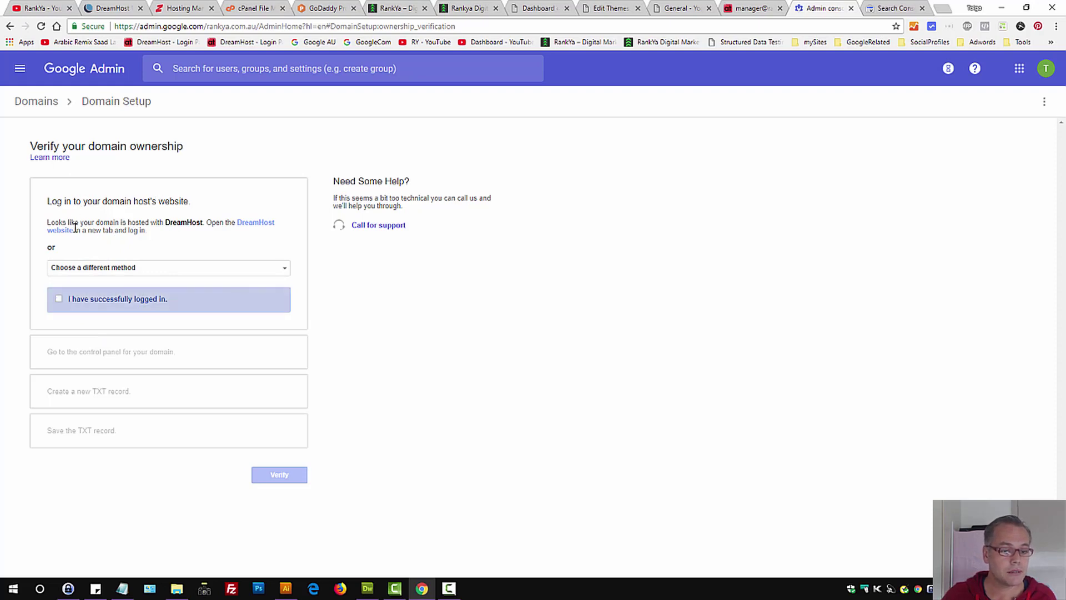
drag(70, 223, 198, 222)
click(207, 221)
click(153, 269)
click(115, 284)
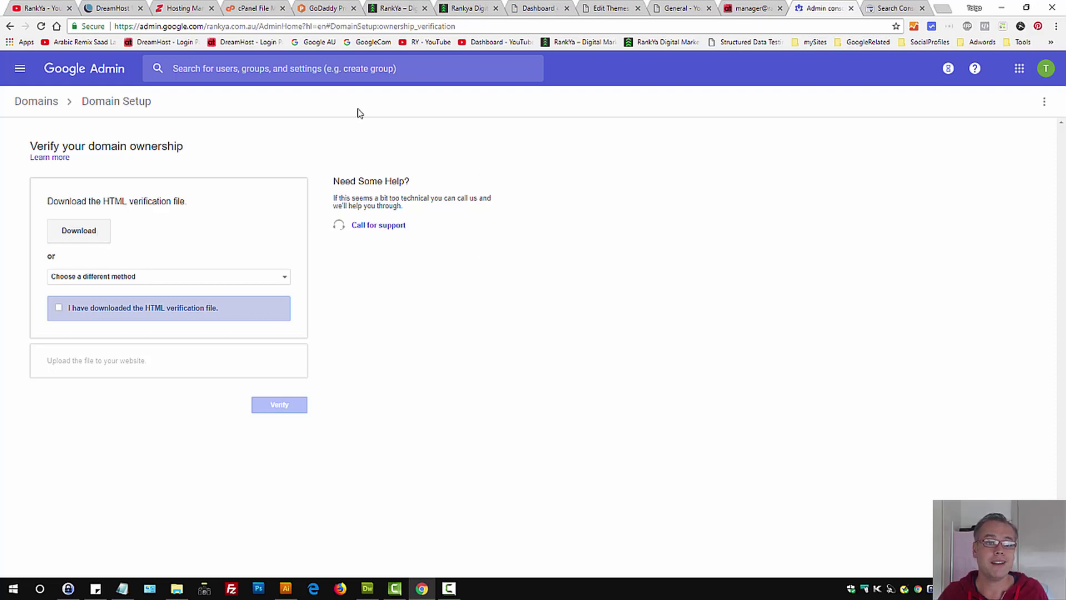
- Open the hosting File Manager on public_html, glancing at the GoDaddy Pro clients page
click(186, 6)
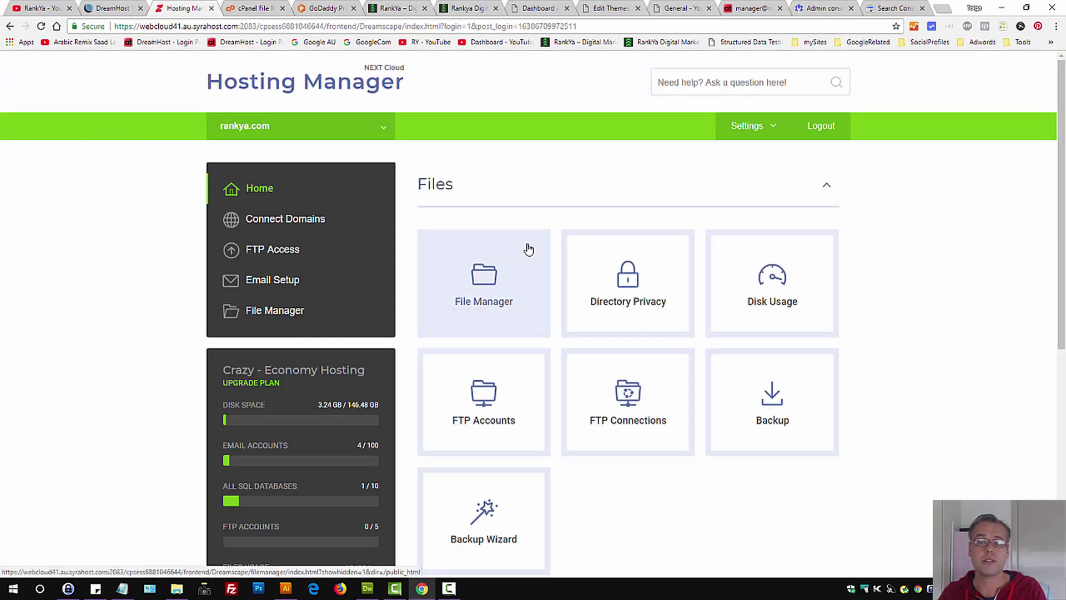
click(505, 303)
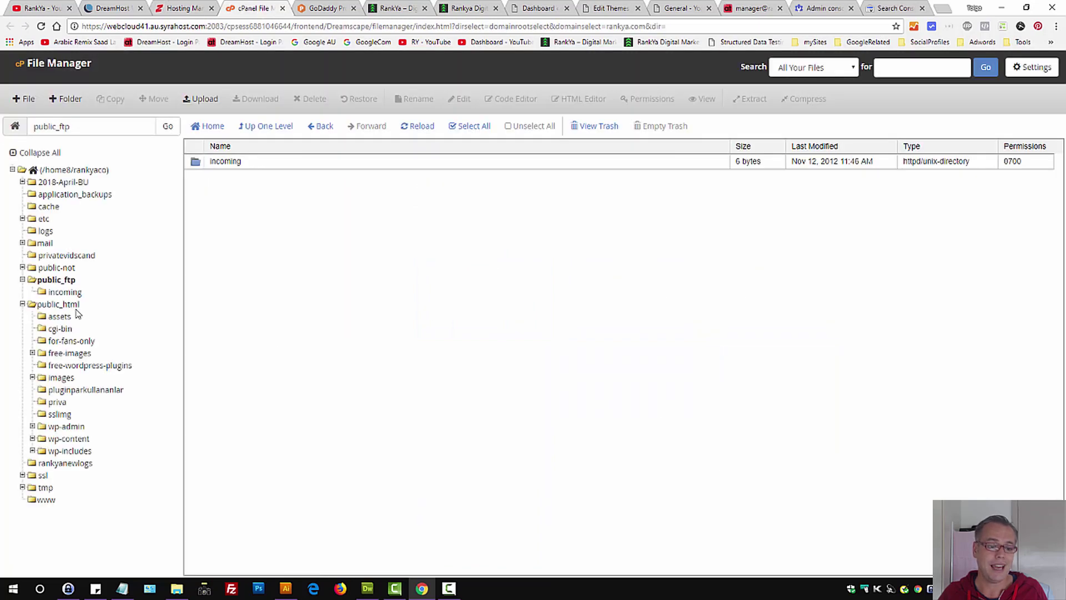
click(67, 304)
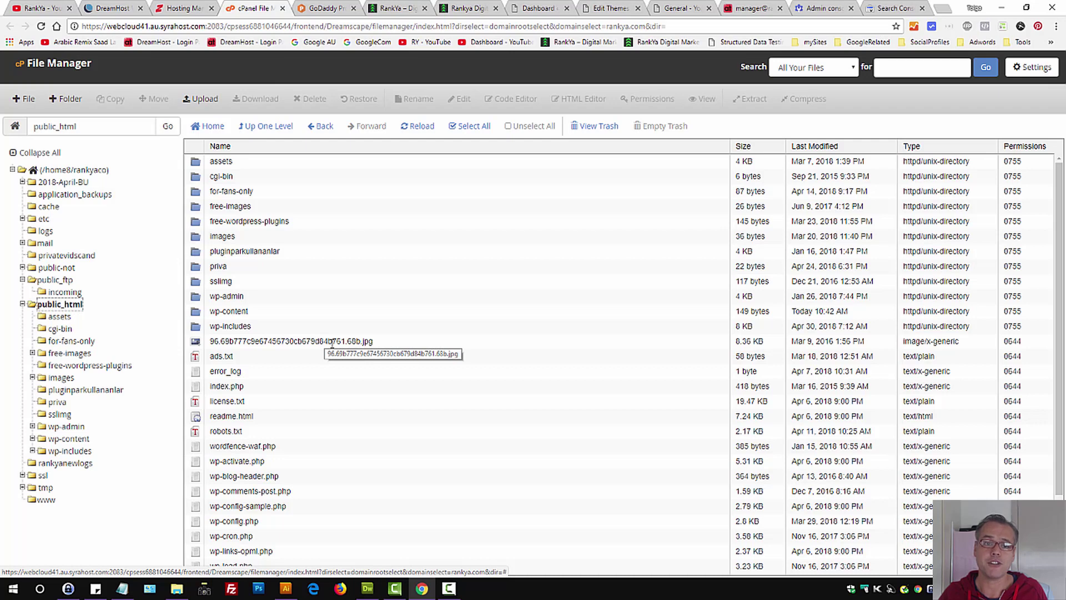
click(328, 8)
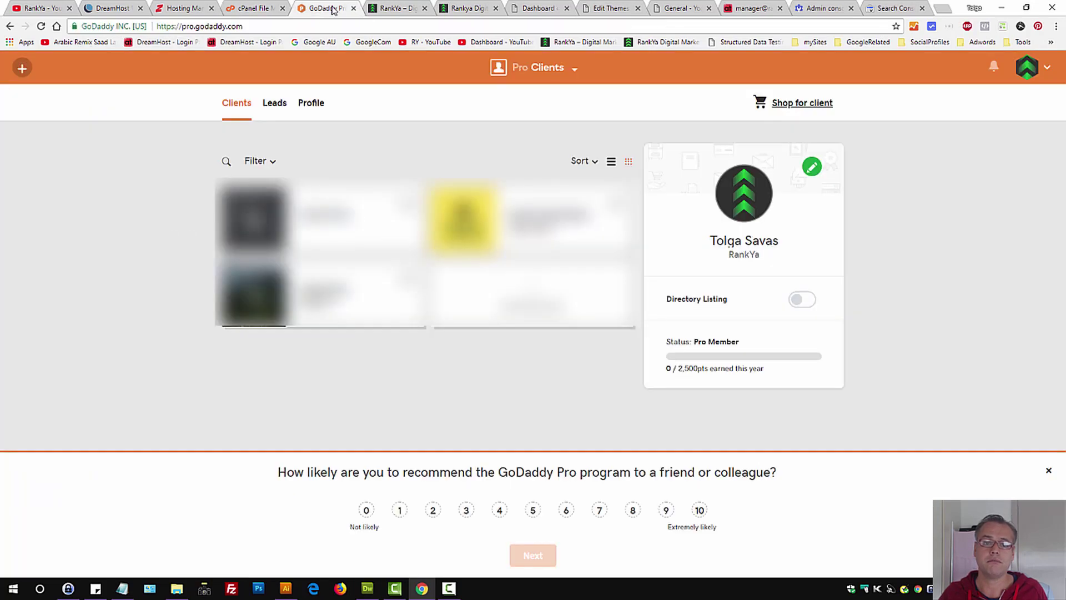
click(262, 9)
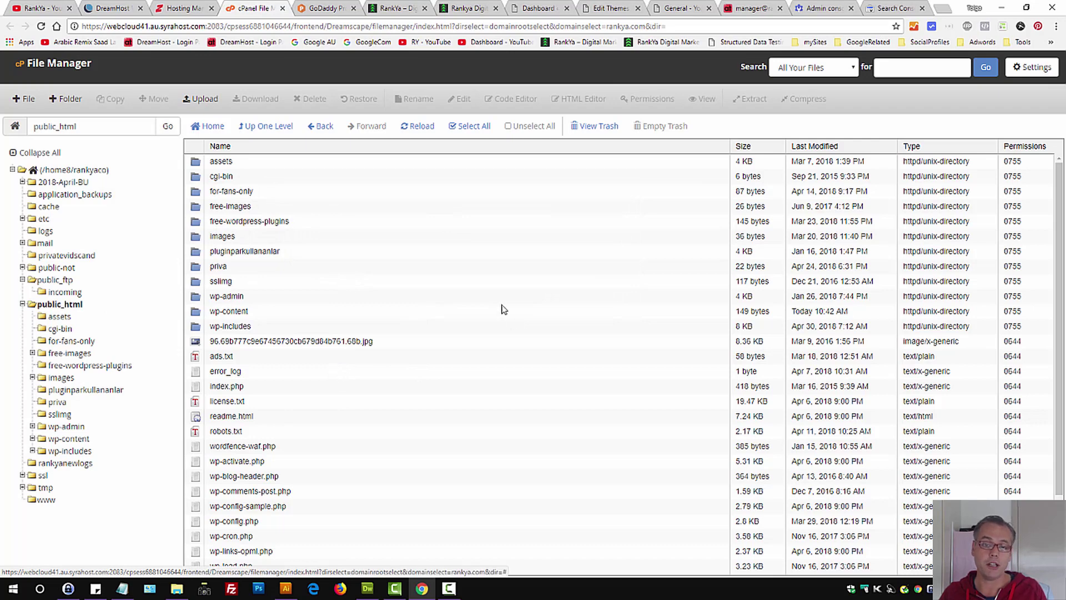
- Upload google46d0b071d9b3e7b1.html from Downloads > SORT into public_html
click(201, 99)
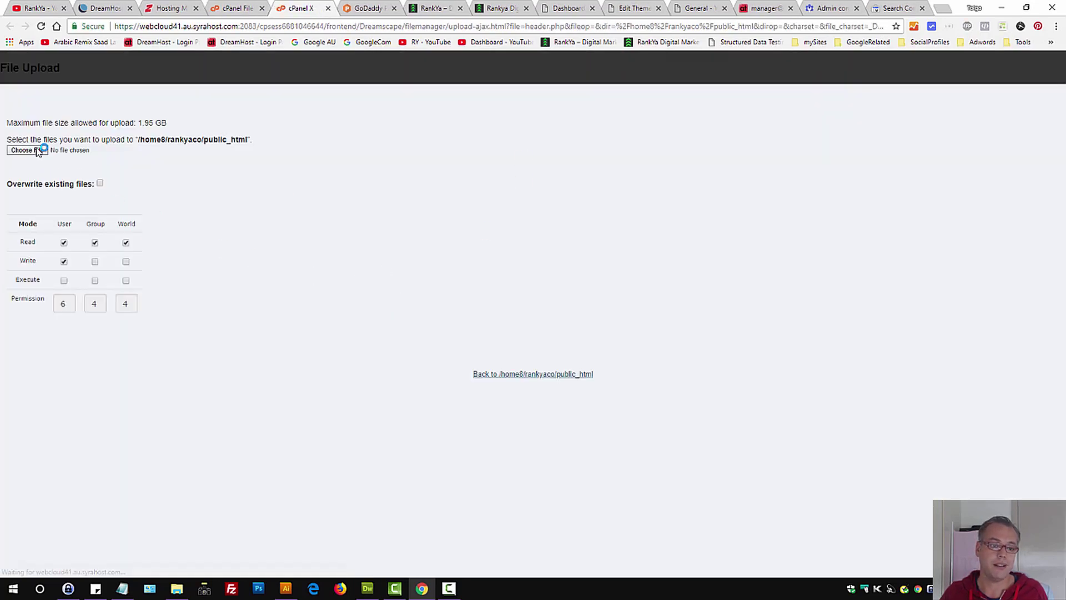
click(38, 151)
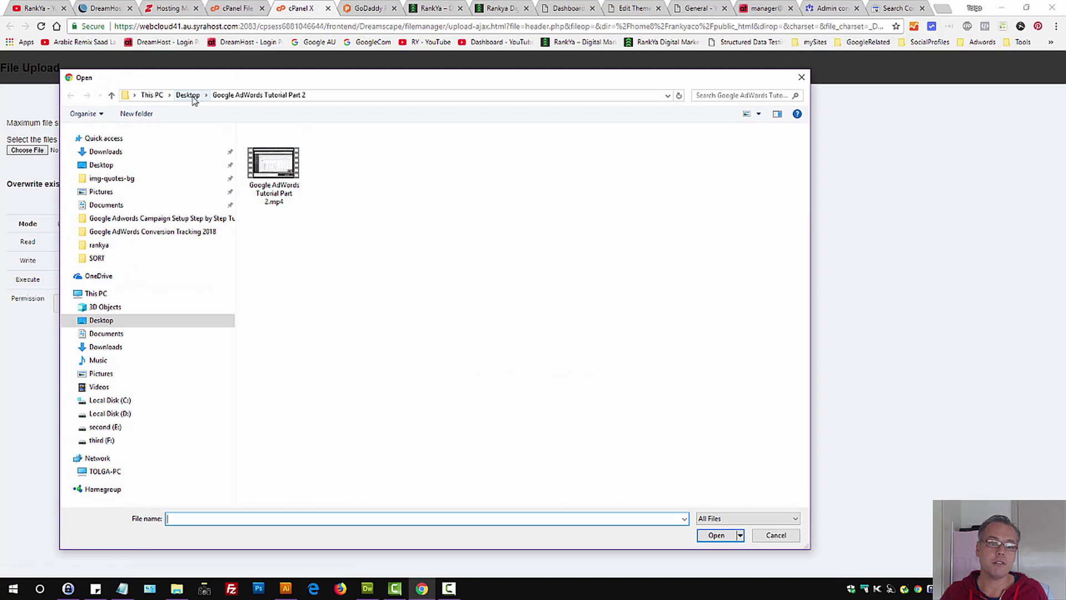
click(105, 151)
double_click(268, 151)
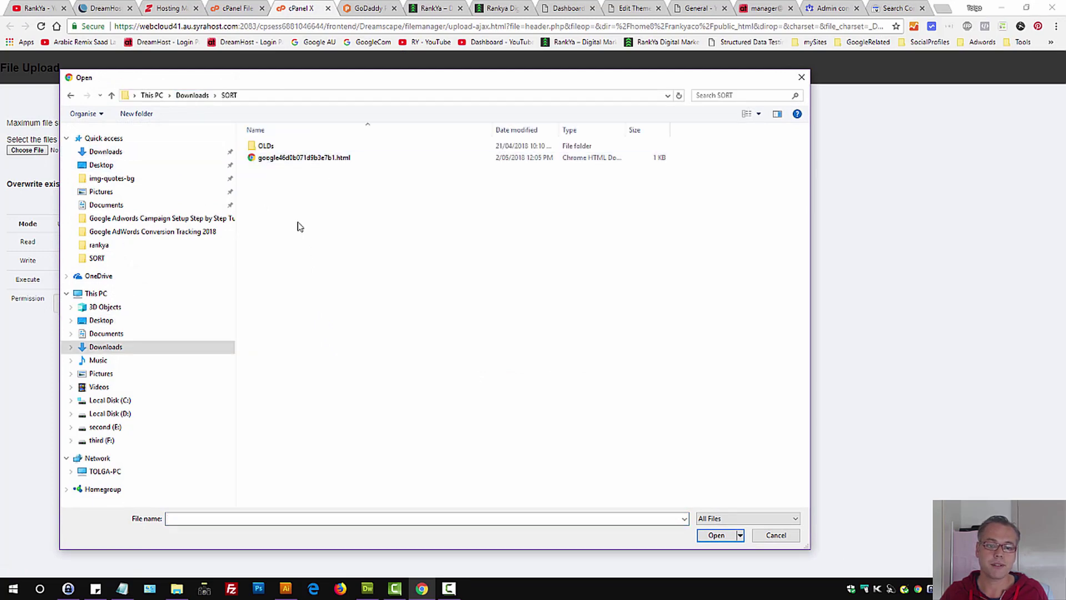
click(292, 157)
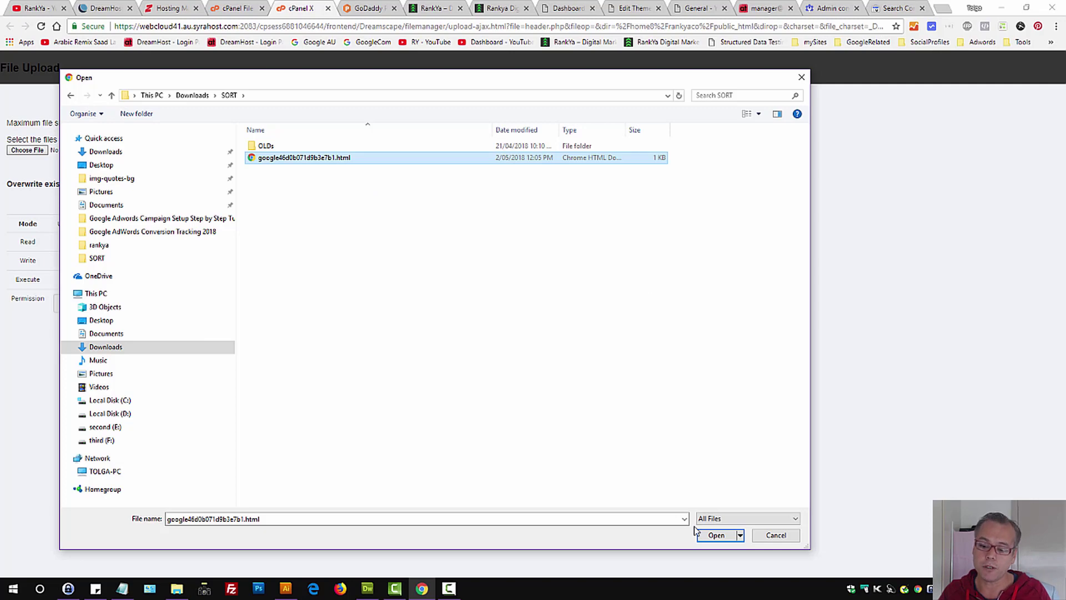
click(716, 536)
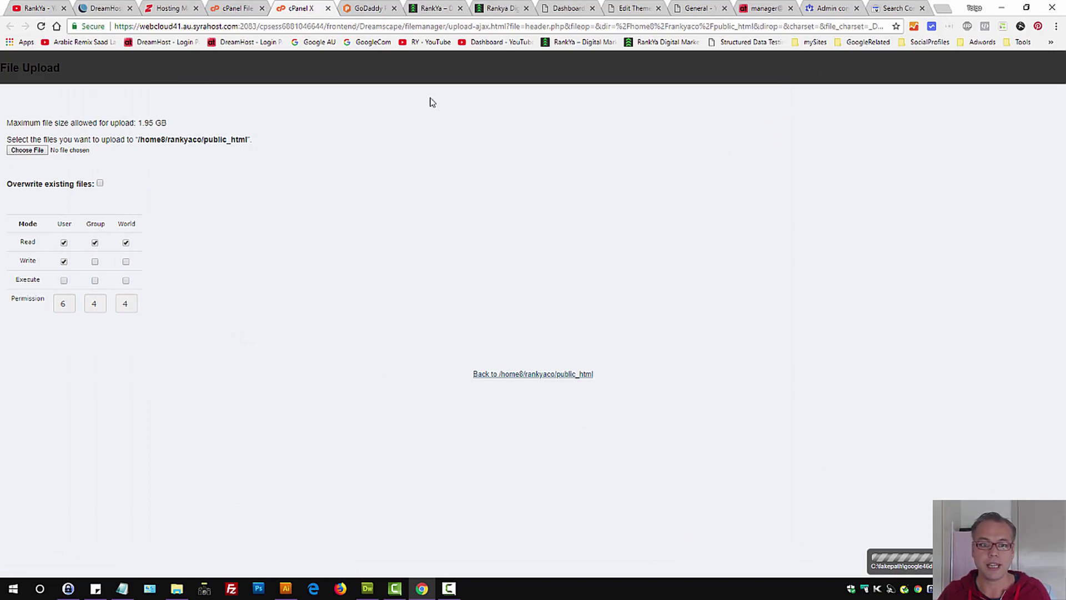
click(230, 8)
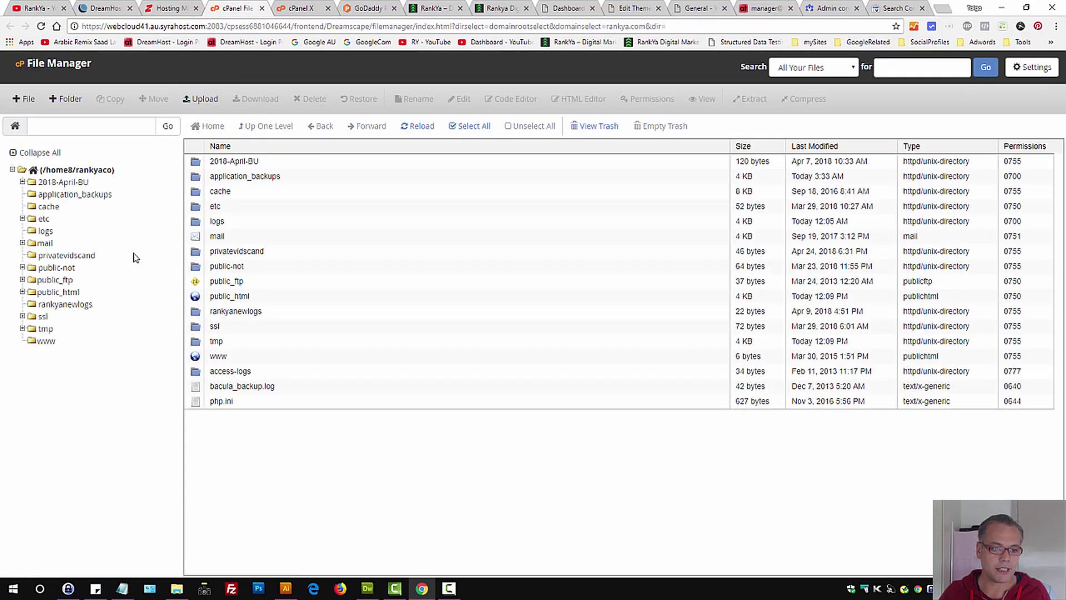
- Delete google46d0b071d9b3e7b1.html from public_html, skipping the trash, and return to Google Admin
click(74, 292)
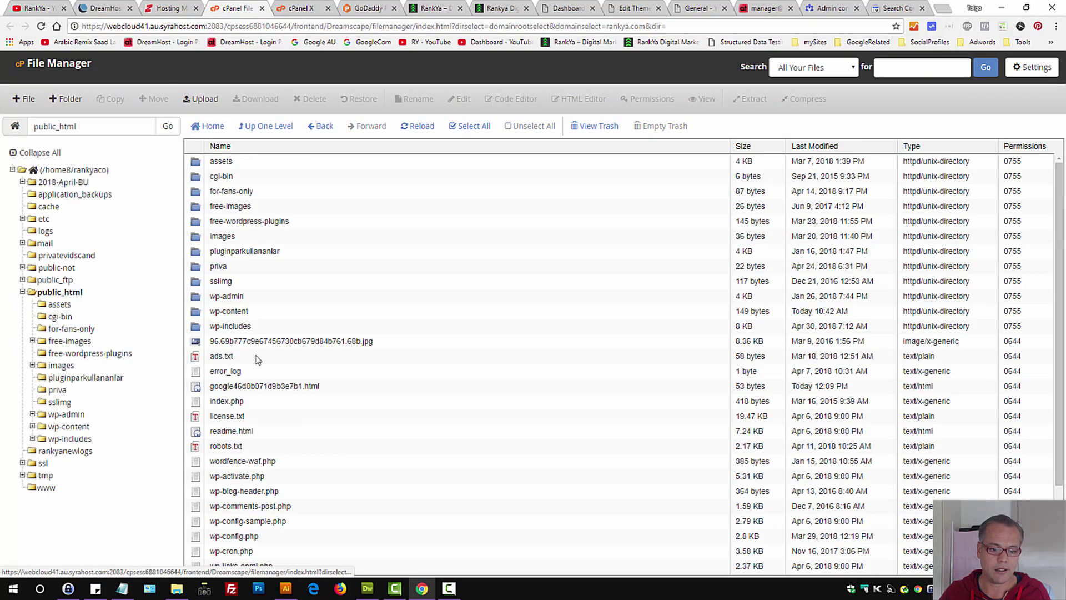
click(208, 388)
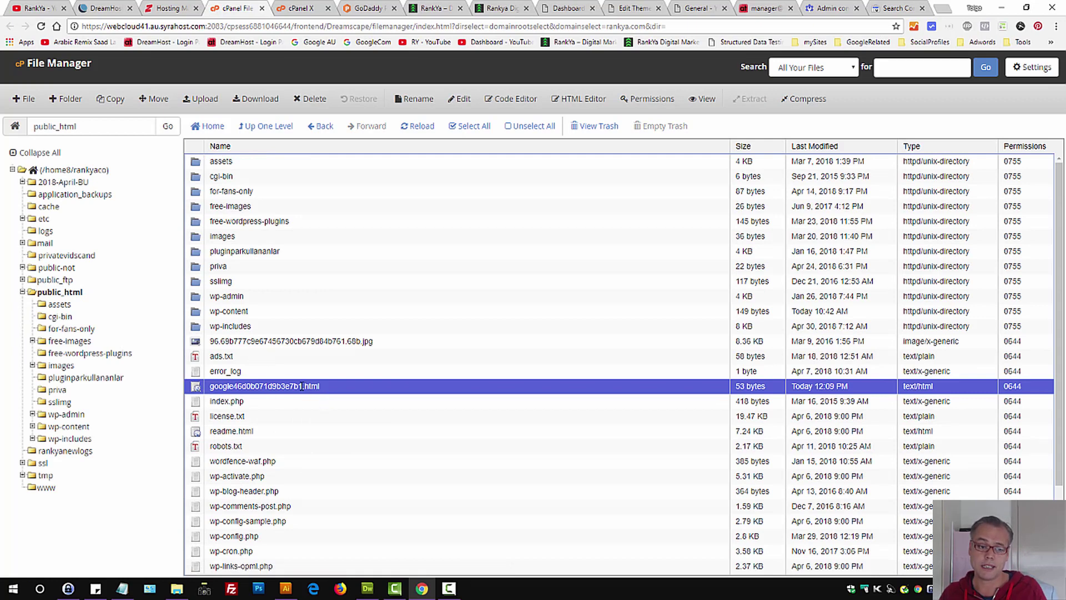
right_click(197, 390)
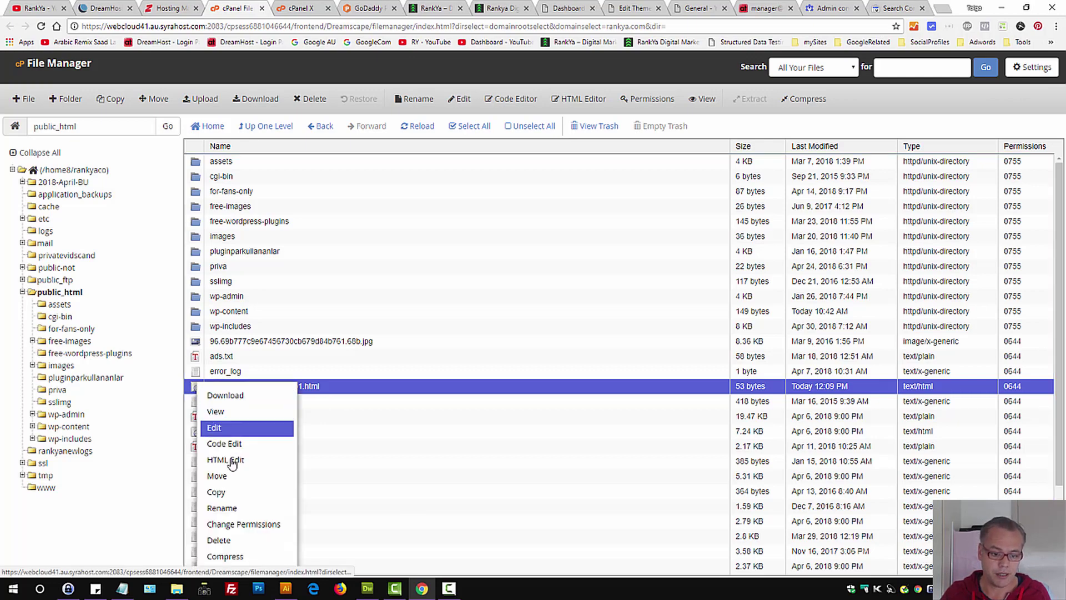
click(230, 539)
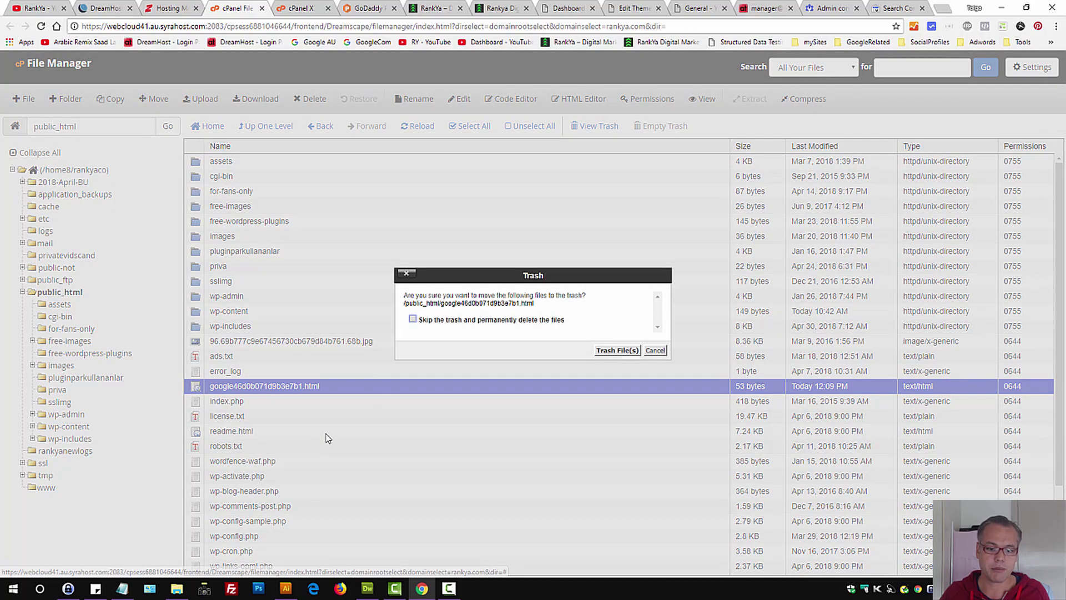
click(443, 320)
click(620, 350)
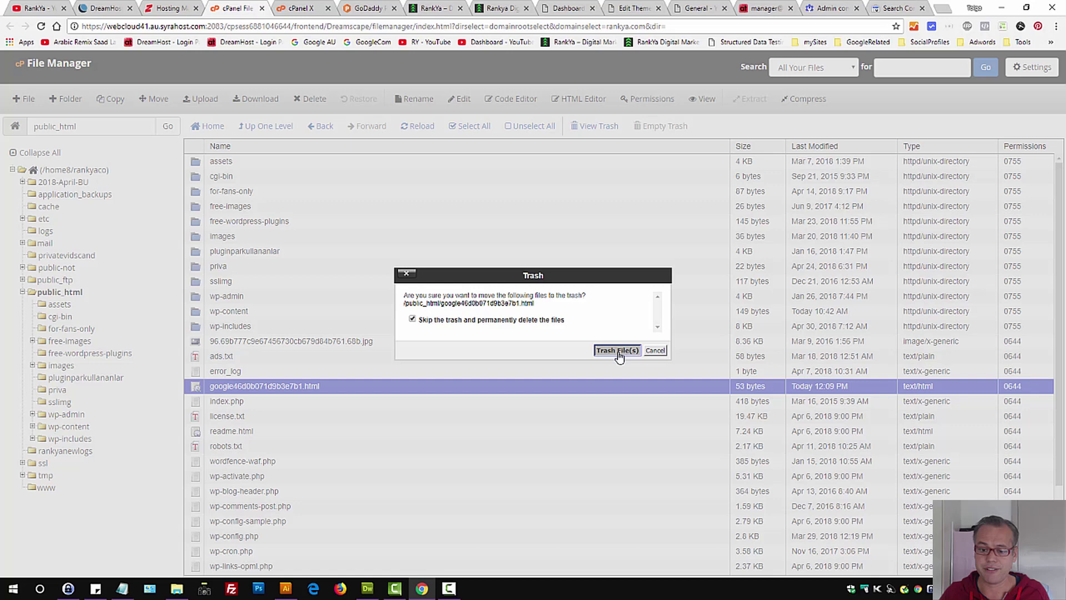
click(827, 7)
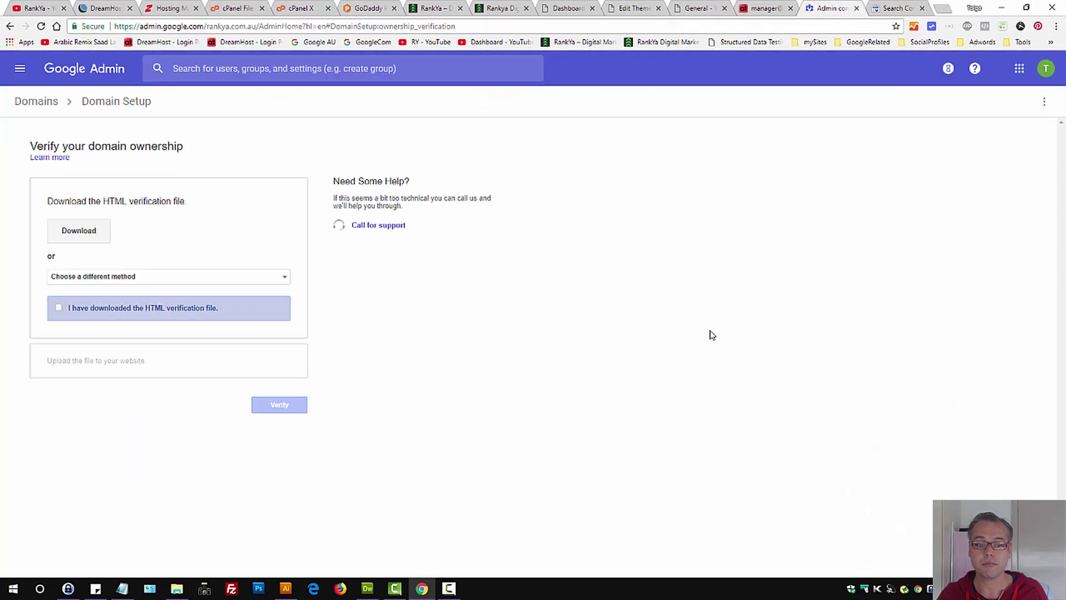
- Download the HTML file, switch to the homepage meta tag method, tick the confirmation, and Verify
click(96, 236)
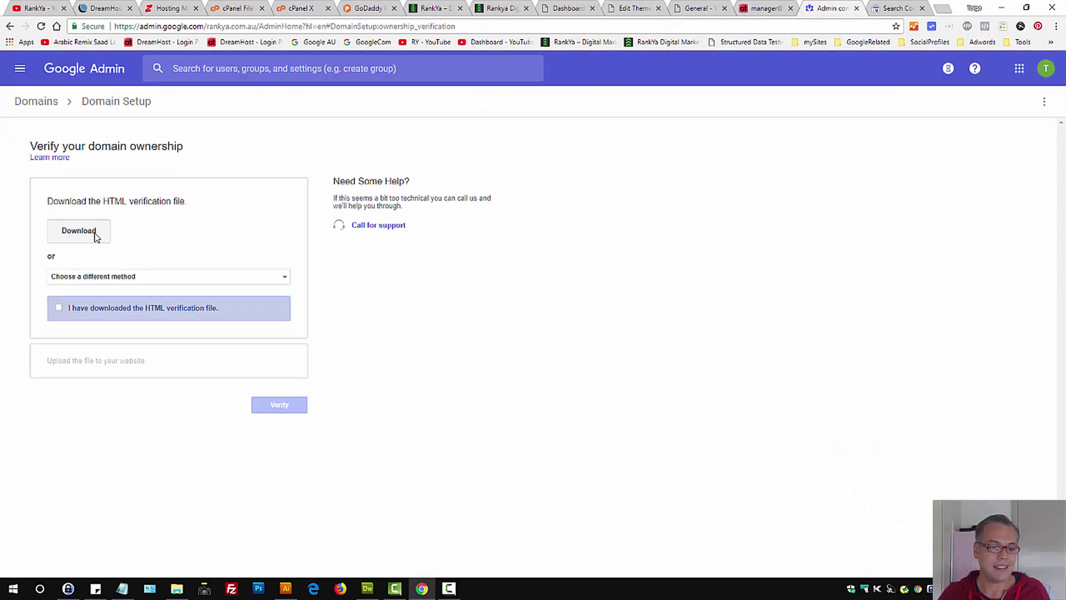
click(138, 279)
click(140, 290)
click(153, 278)
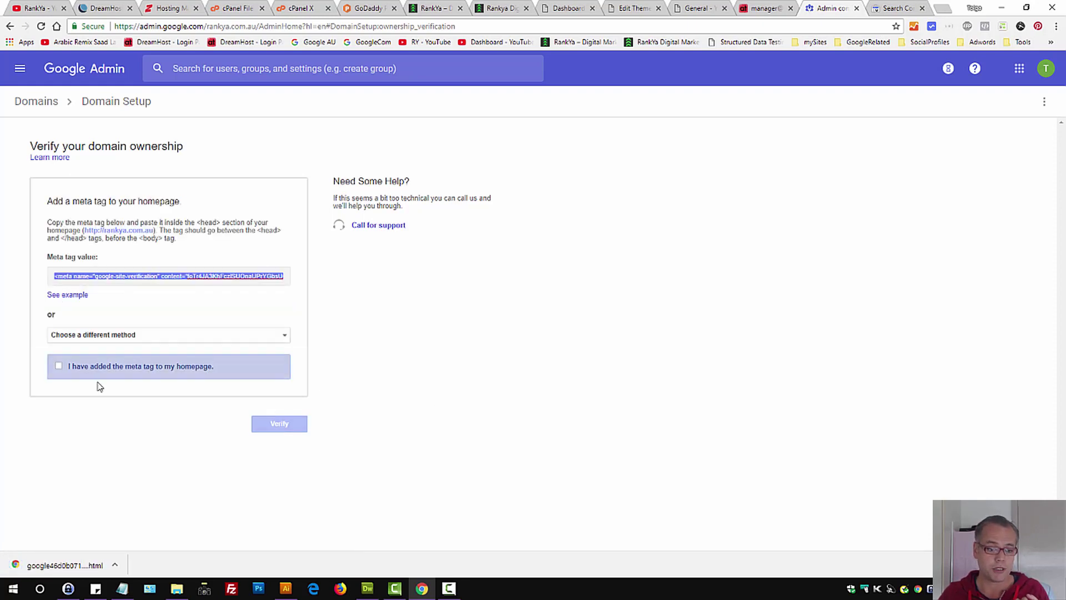
click(59, 367)
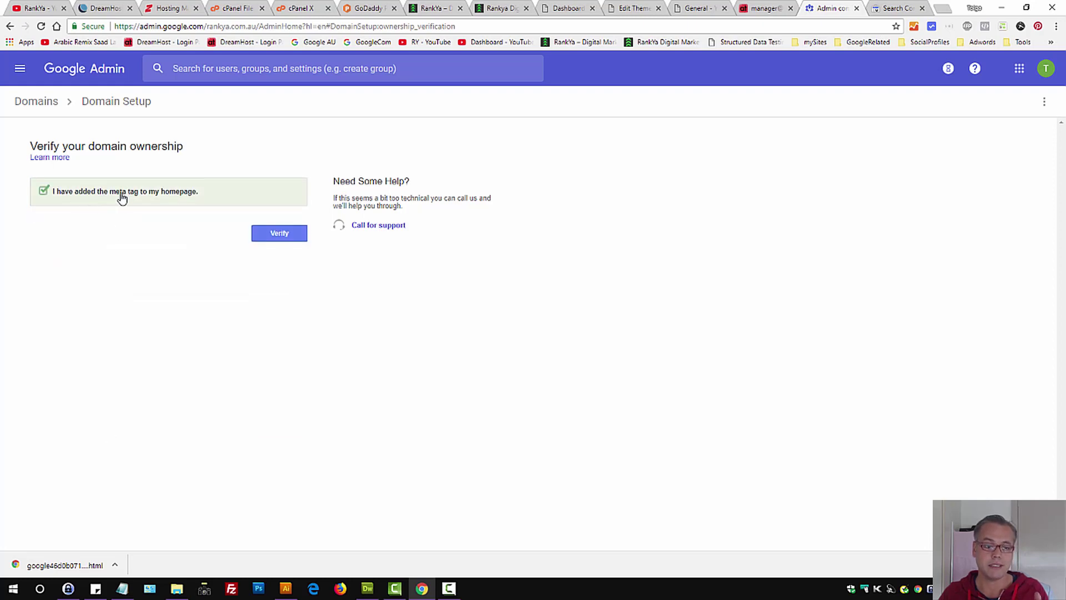
click(285, 238)
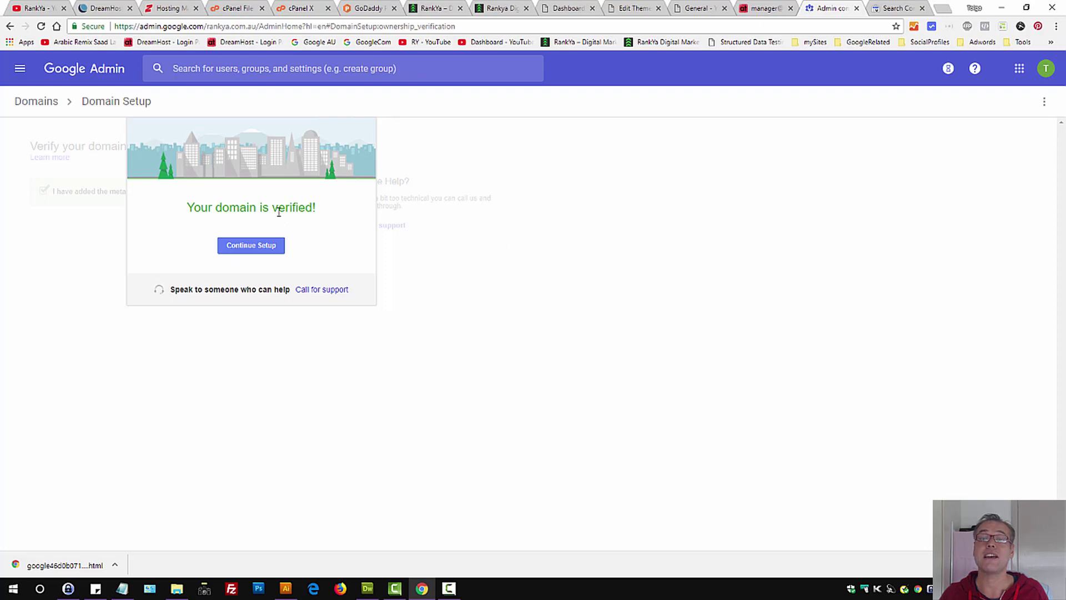
- Continue setup to the Admin home, then switch to the Search Console dashboard tab
click(257, 248)
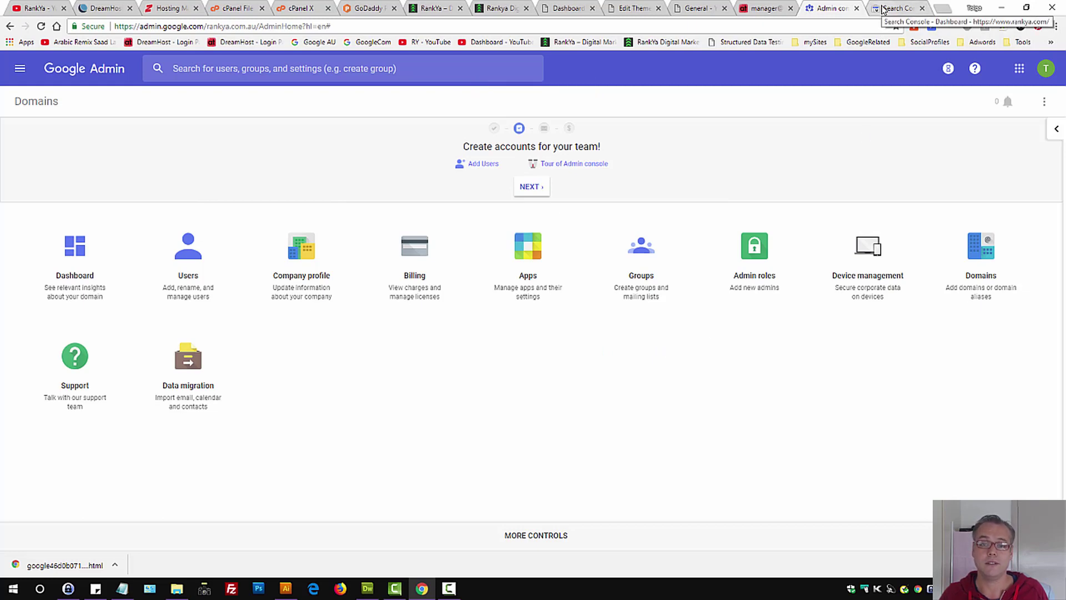
click(883, 9)
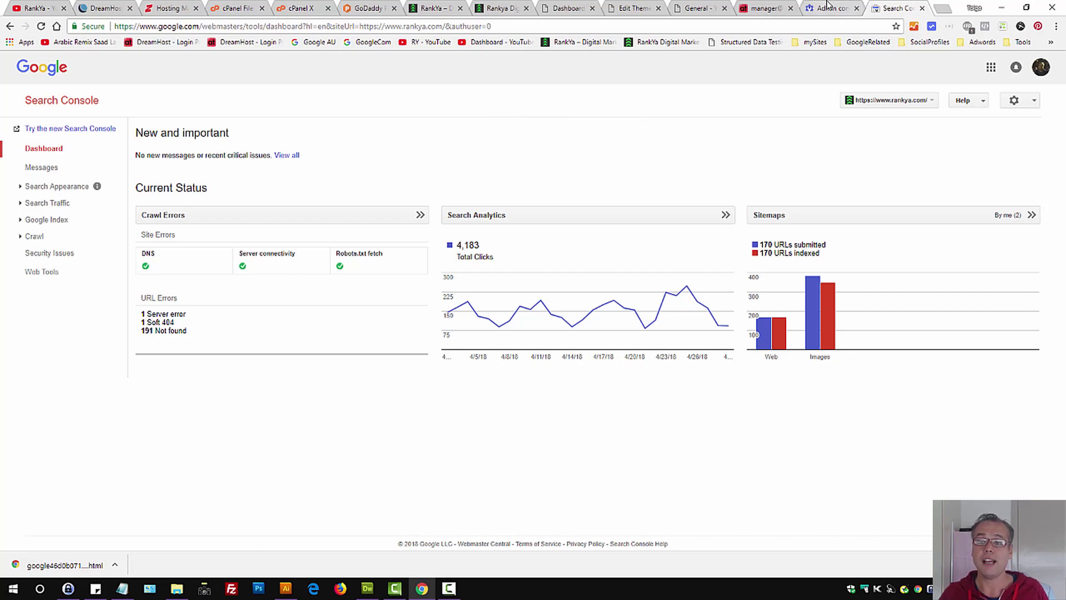
- Switch from Search Console back to the Admin console tab
click(849, 7)
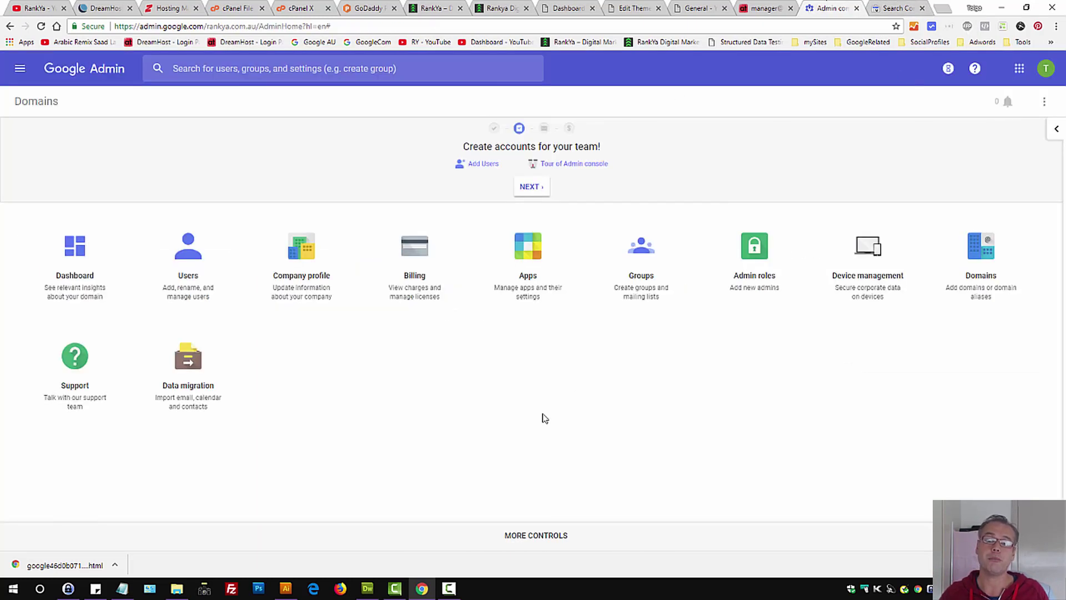